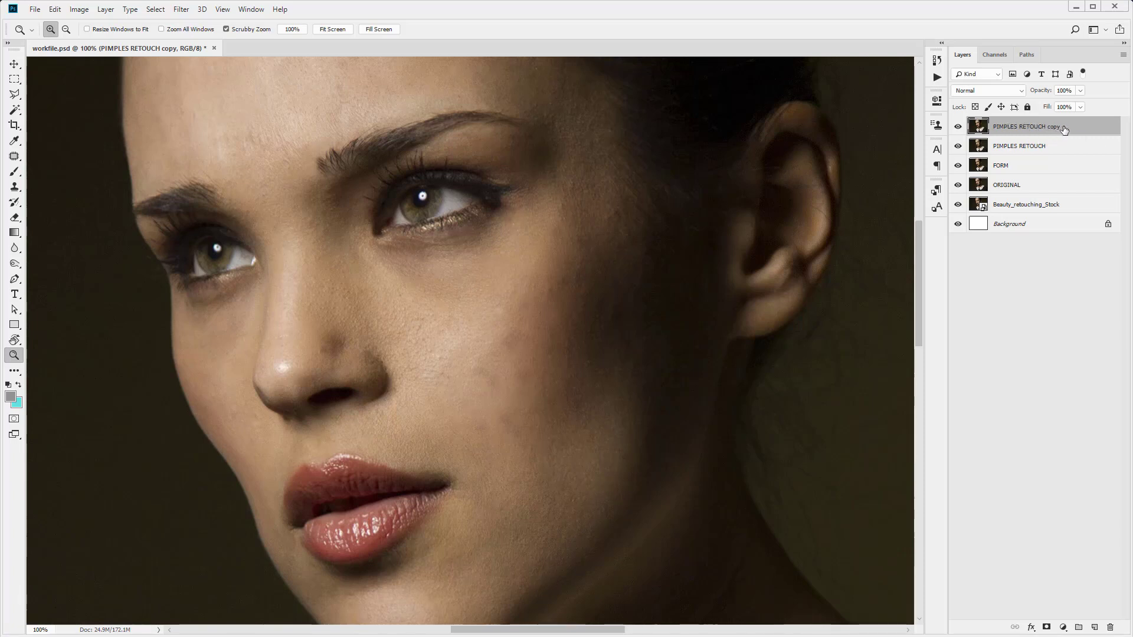
Patch the blemish on the upper forehead near the hairline with the Patch Tool, sampling clean skin beside it, and deselect.
click(15, 157)
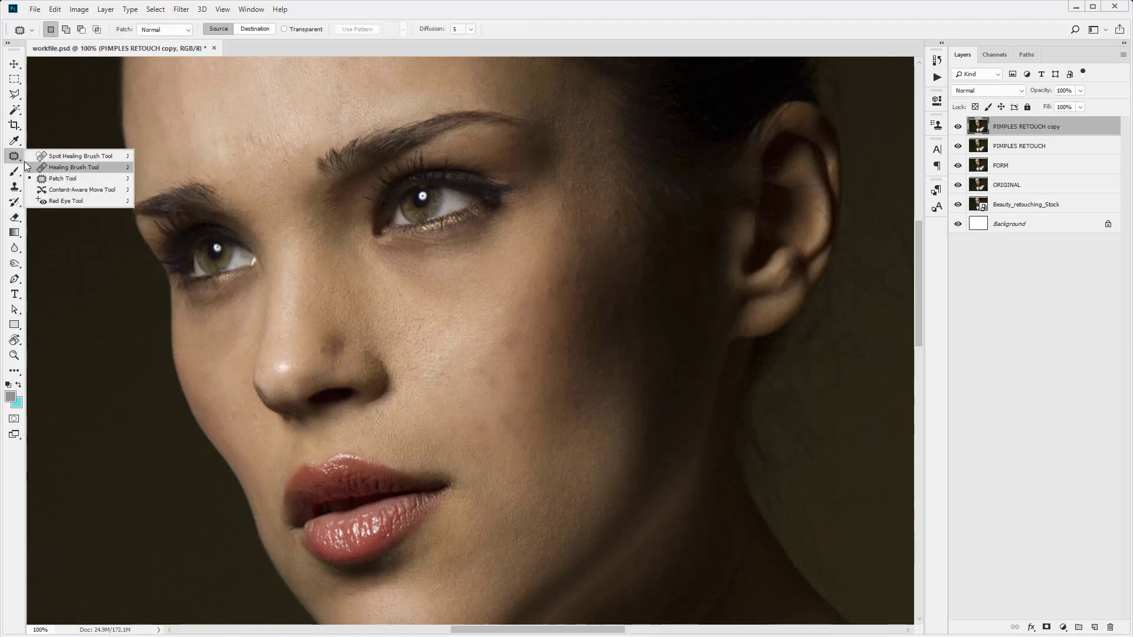
click(296, 171)
scroll(298, 189, up, 5)
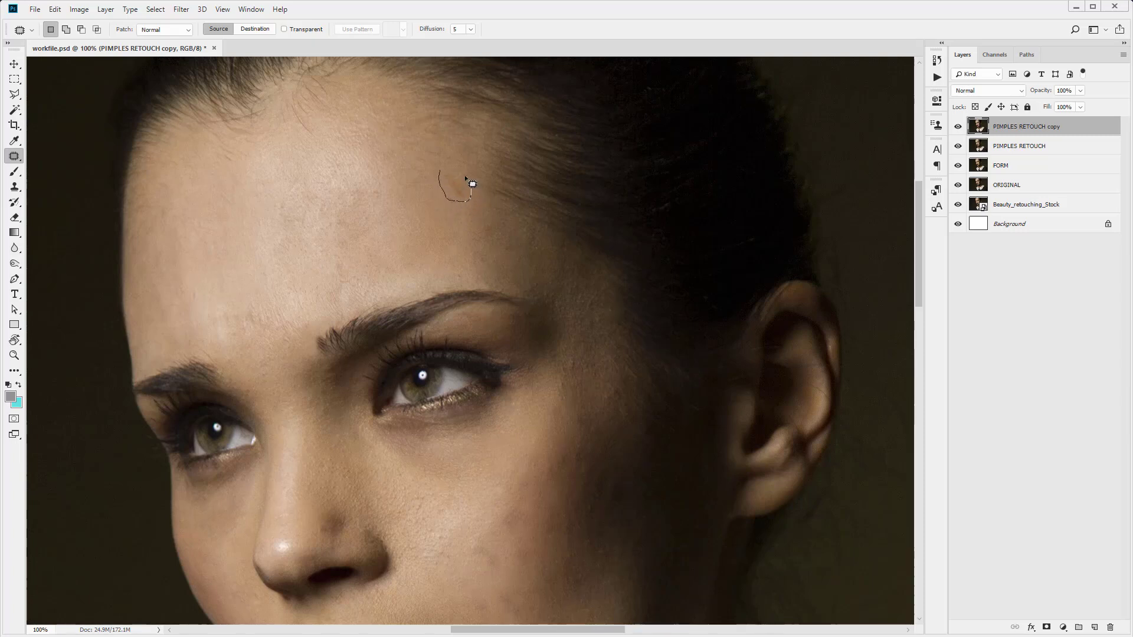
drag(449, 176, 444, 172)
drag(449, 182, 419, 200)
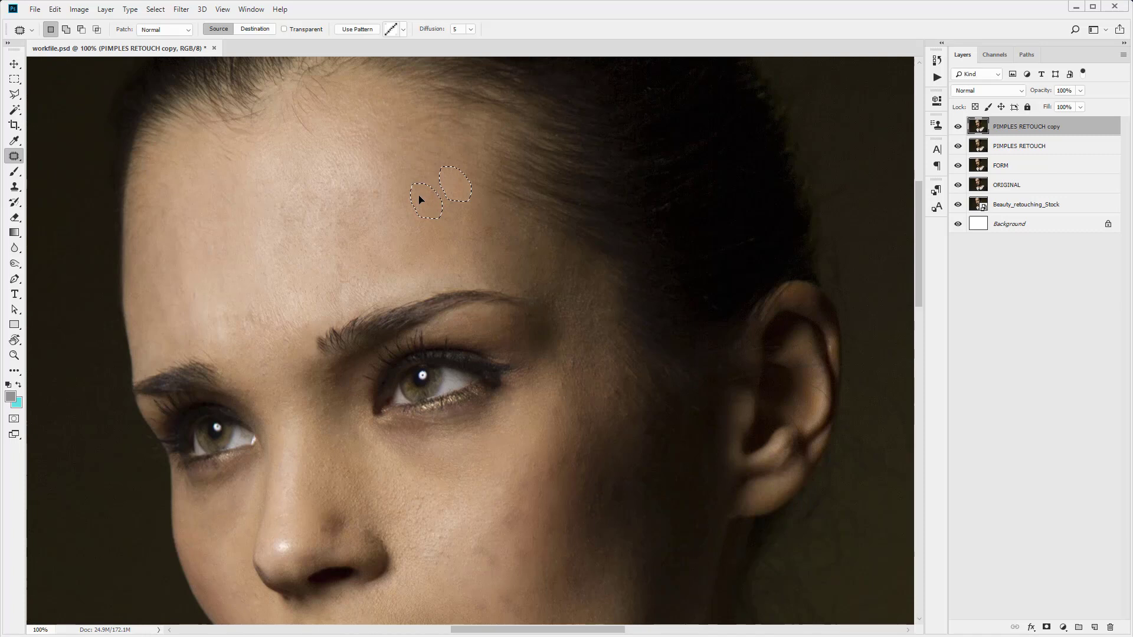
drag(420, 199, 421, 200)
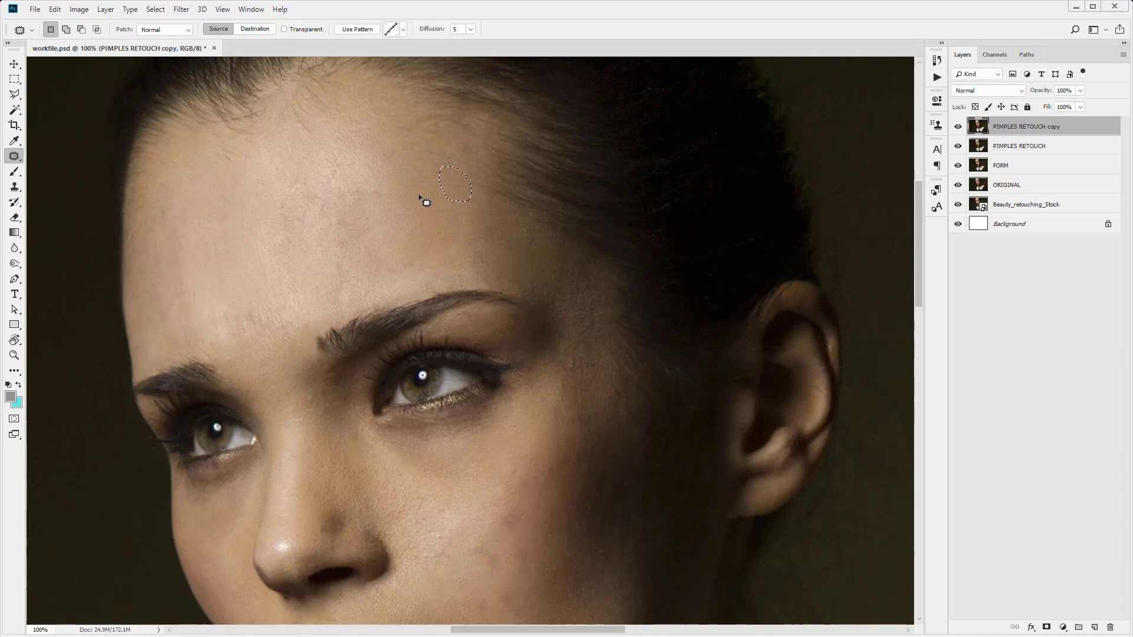
key(ctrl+d)
Compare the hairline patch before and after by stepping backward and forward through the history, ending on the patched, deselected version.
click(55, 9)
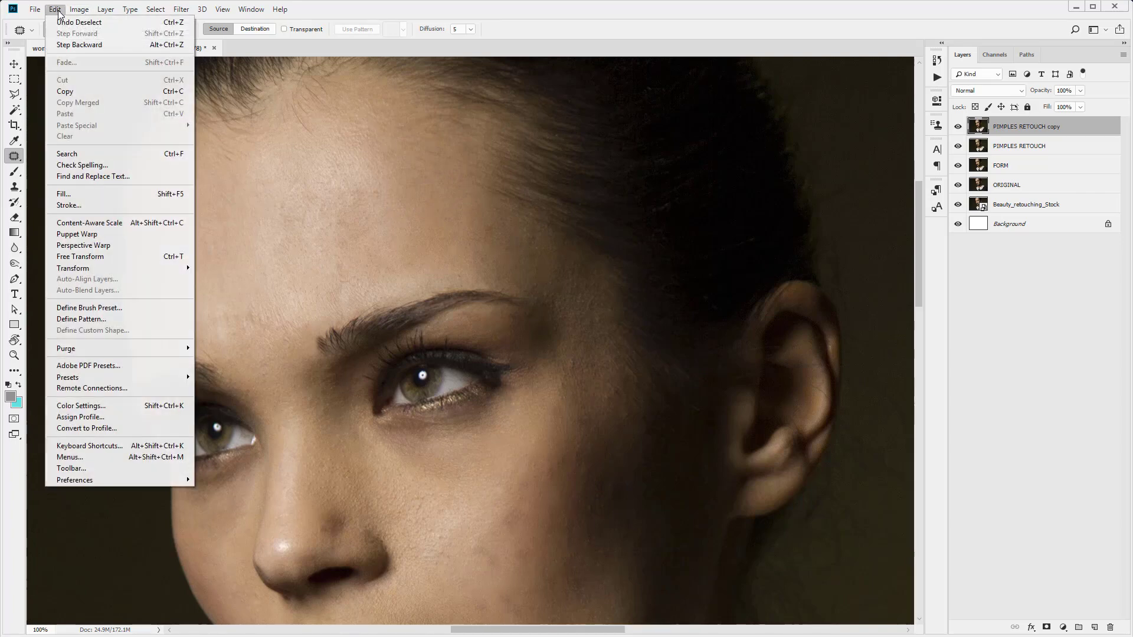
click(67, 45)
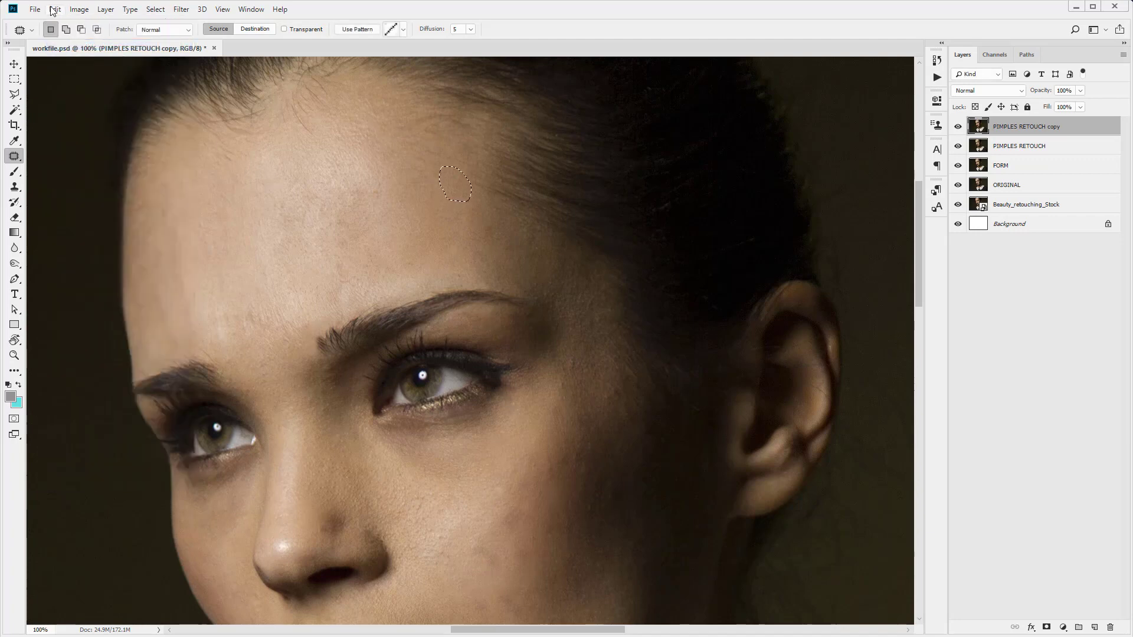
click(55, 10)
click(65, 46)
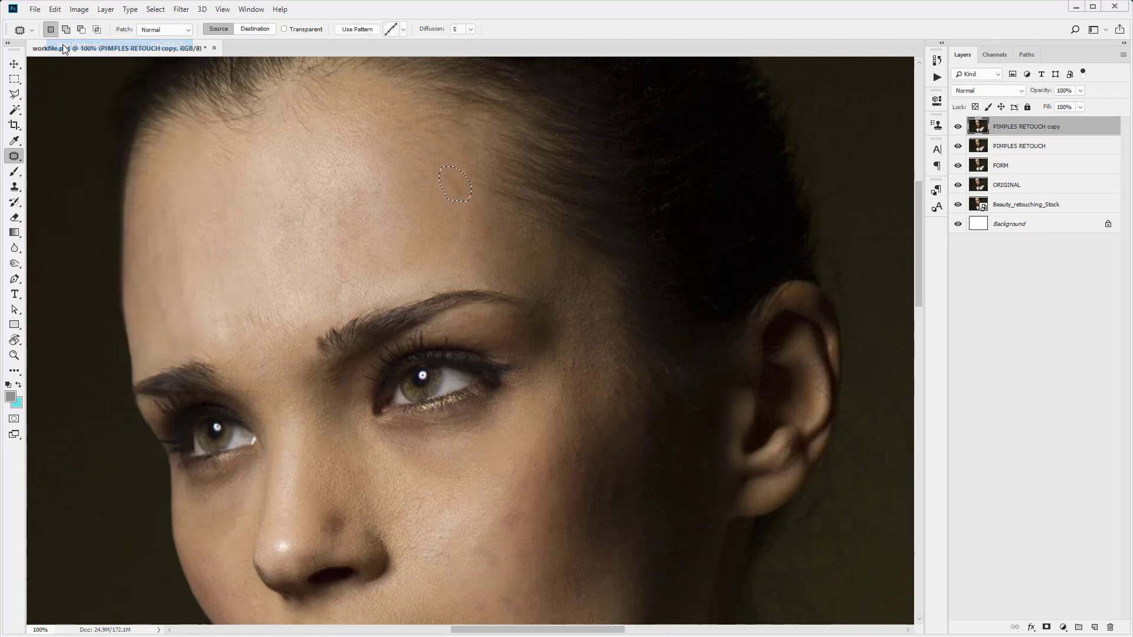
click(54, 9)
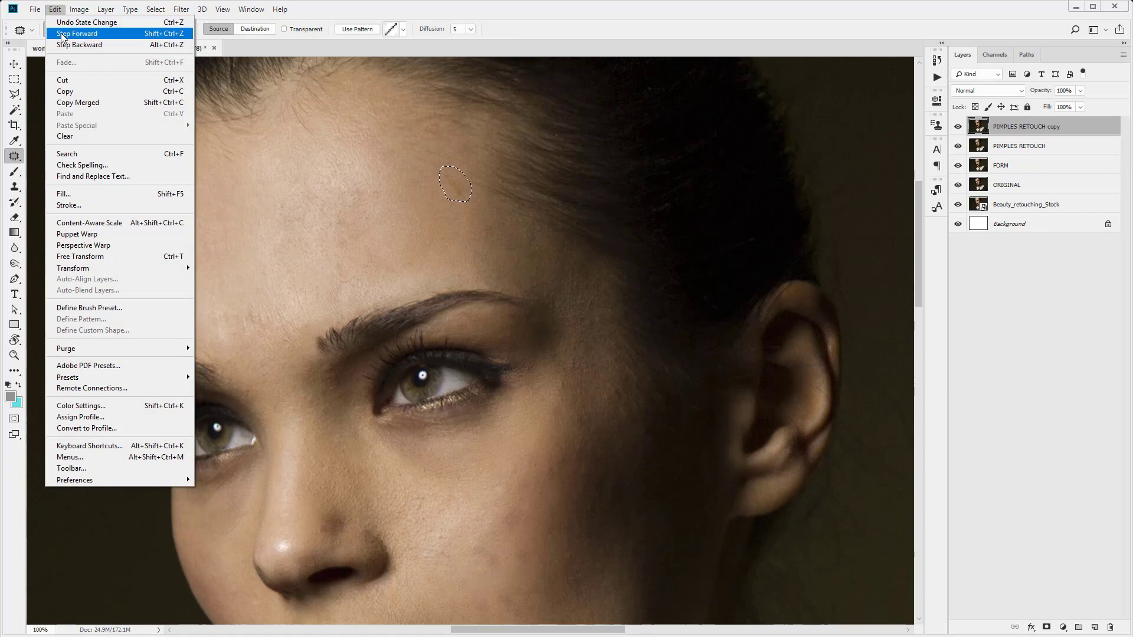
click(61, 33)
click(55, 10)
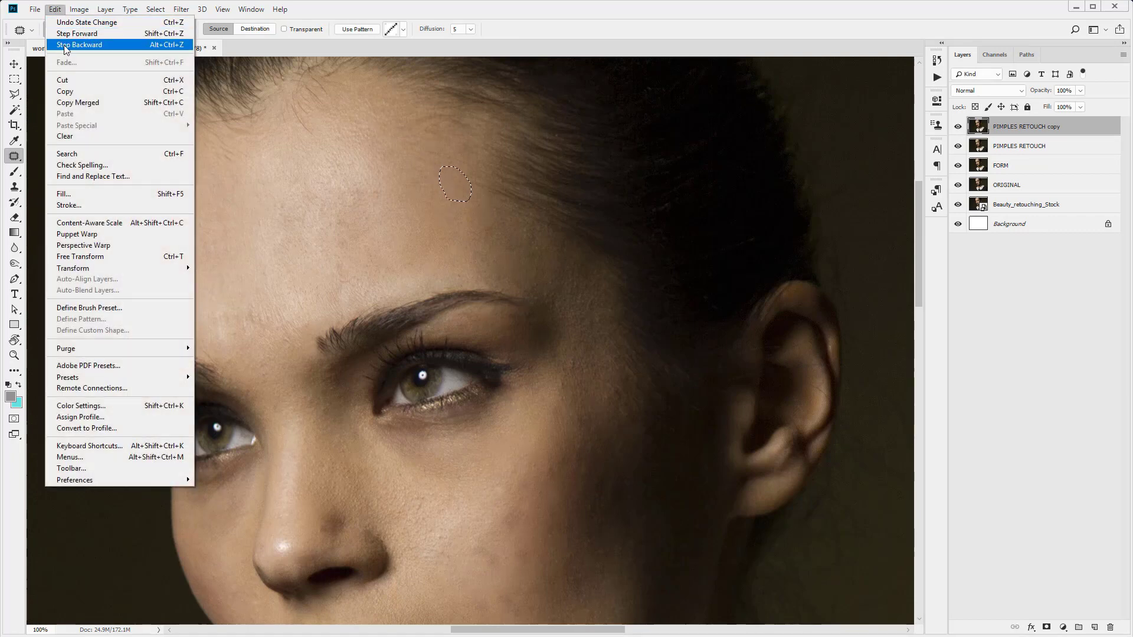
click(65, 45)
click(55, 10)
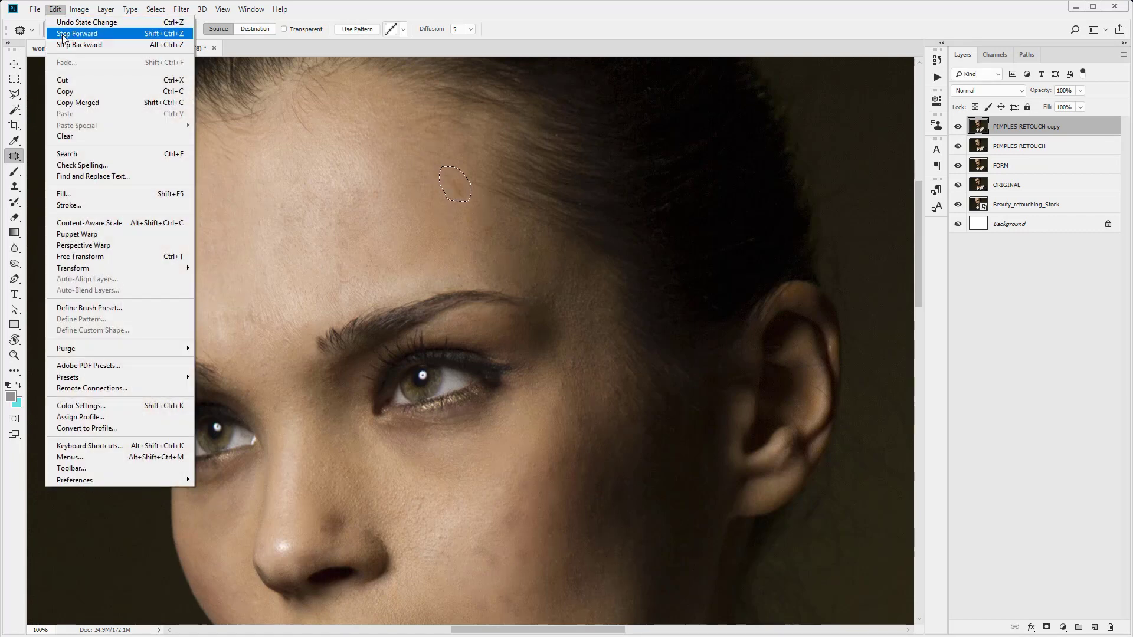
click(61, 33)
key(ctrl+d)
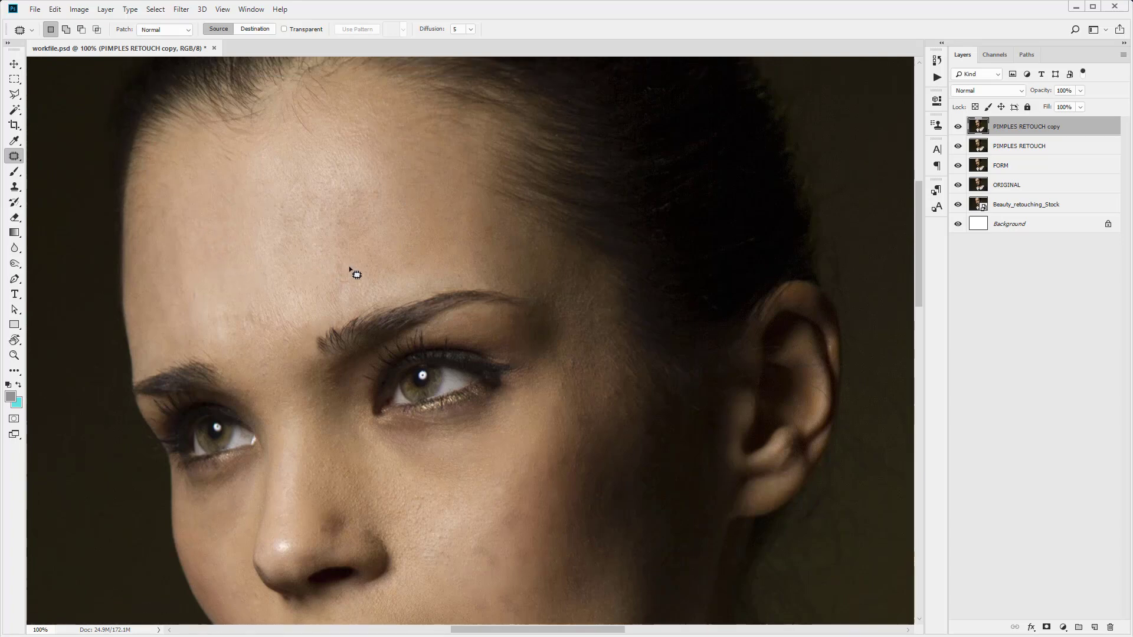
Patch the uneven blotches across the centre and far side of the forehead with nearby clean skin and deselect.
key(ctrl+minus)
key(ctrl+plus)
drag(337, 261, 336, 270)
mouse_move(197, 227)
mouse_down()
mouse_move(210, 230)
mouse_move(200, 230)
mouse_move(203, 248)
mouse_up()
mouse_move(162, 202)
mouse_down()
mouse_move(198, 230)
mouse_move(187, 227)
mouse_up()
key(ctrl+d)
mouse_move(269, 199)
mouse_down()
mouse_move(285, 234)
mouse_move(317, 220)
mouse_move(287, 206)
mouse_move(277, 228)
mouse_up()
key(ctrl+d)
Compare the forehead with the layer below and patch the uneven skin above the outer end of the near eyebrow.
click(957, 127)
click(952, 129)
click(952, 129)
mouse_move(505, 243)
mouse_down()
mouse_move(494, 227)
mouse_move(492, 270)
mouse_up()
key(ctrl+d)
Toggle the PIMPLES RETOUCH copy layer's visibility to compare the forehead before and after, leaving the layer visible.
click(956, 127)
click(956, 128)
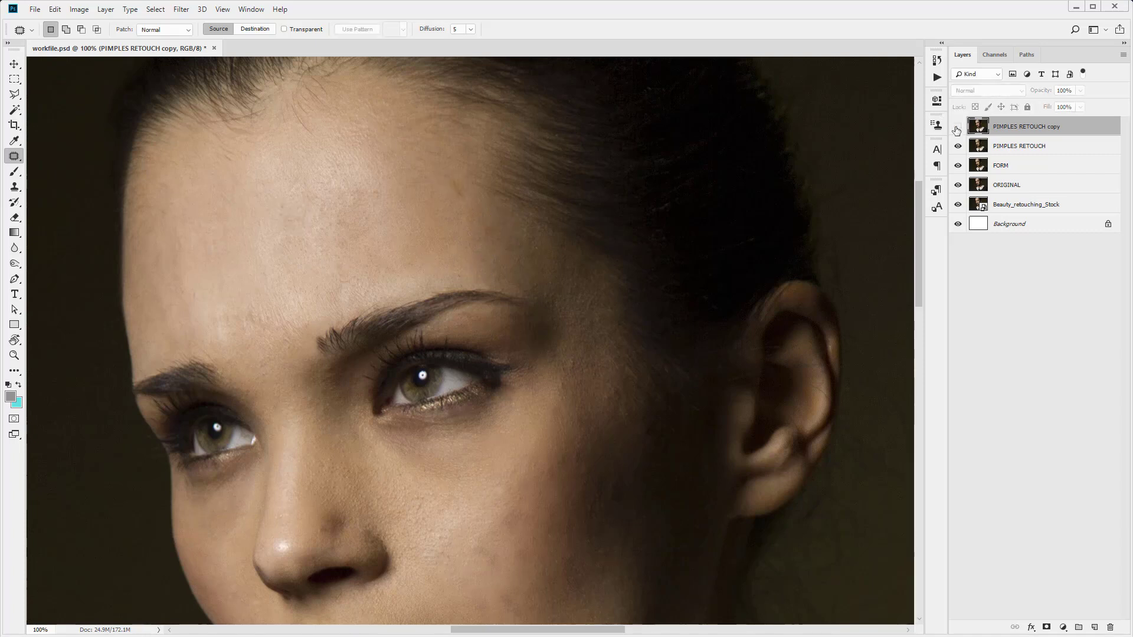
click(957, 128)
click(957, 128)
click(957, 128)
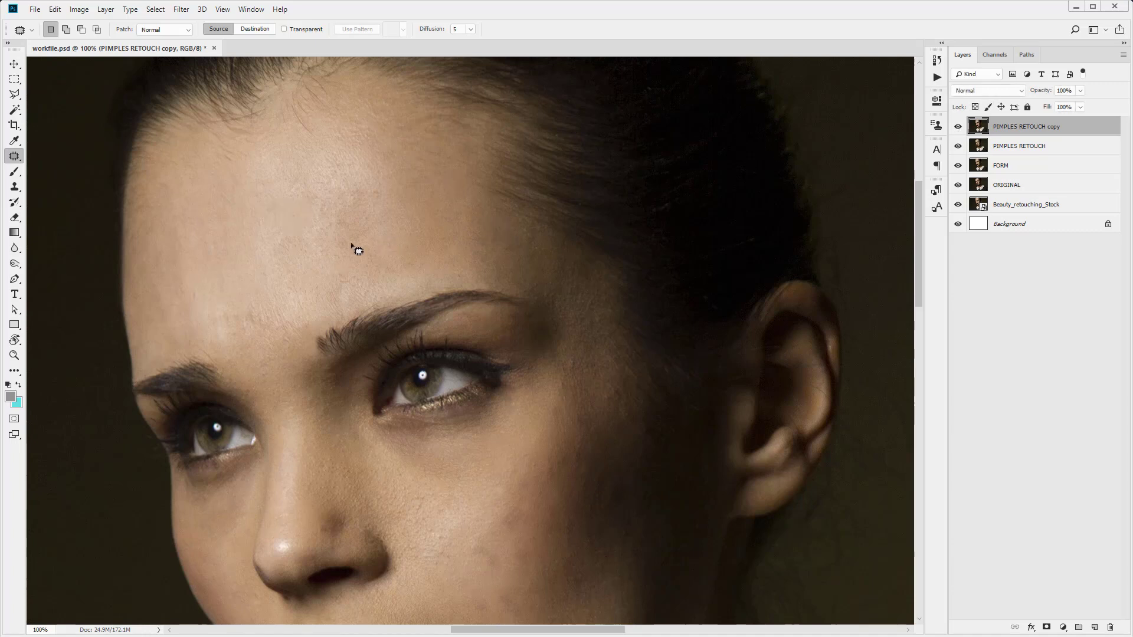
Patch the uneven spot on the upper middle of the forehead with smoother neighbouring skin and clear the selection.
scroll(329, 253, down, 5)
scroll(280, 307, up, 8)
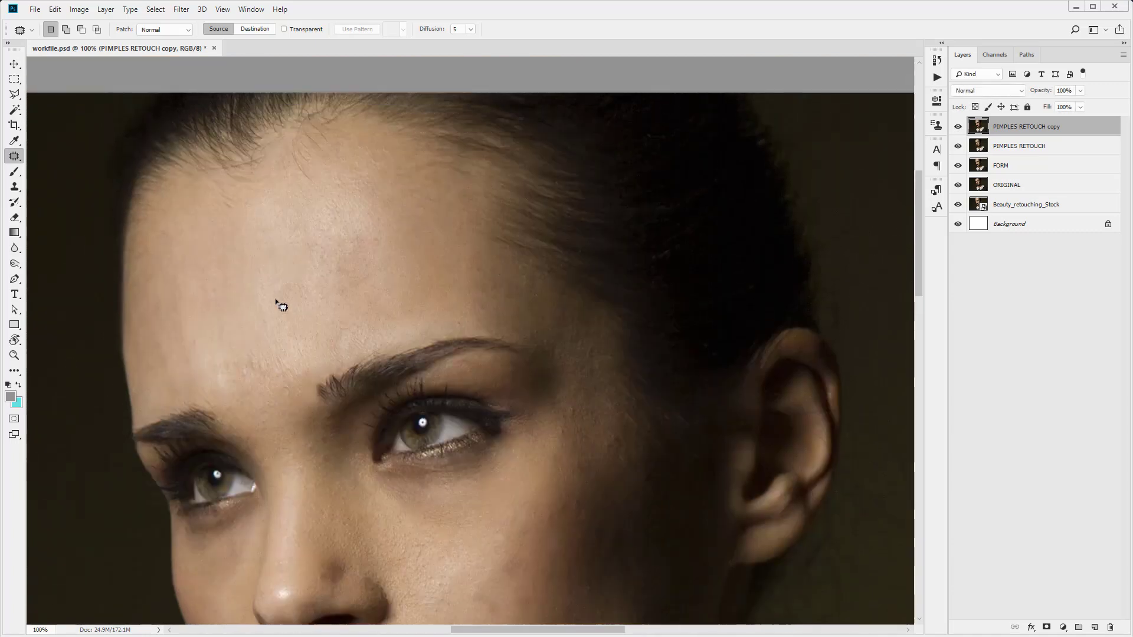
drag(369, 233, 372, 244)
click(261, 248)
scroll(240, 318, down, 2)
scroll(335, 297, up, 3)
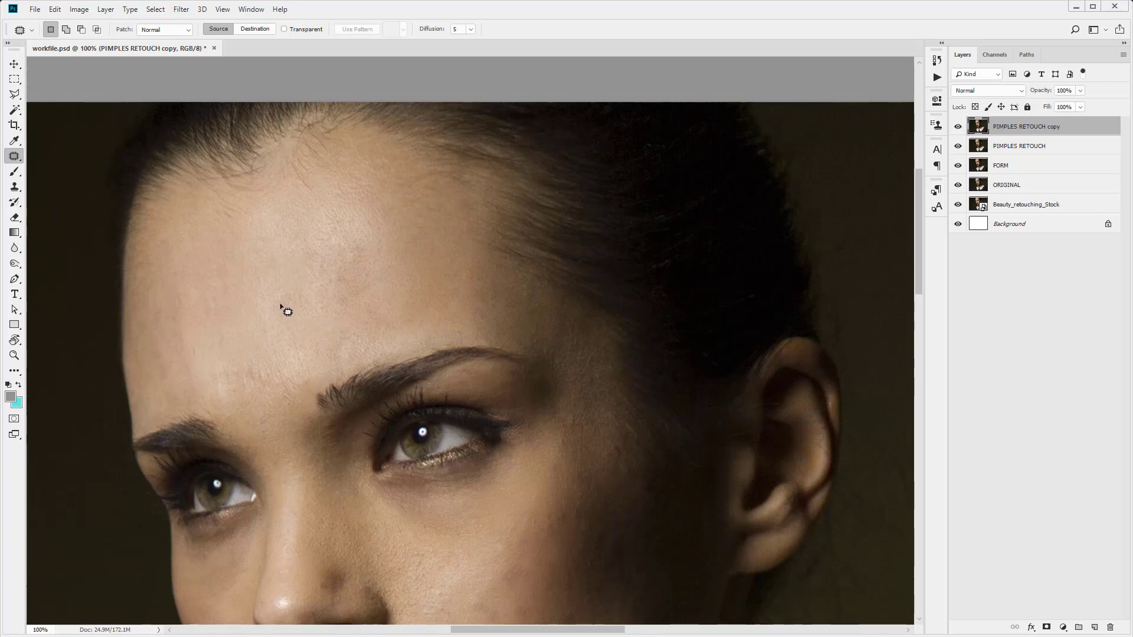
Patch the small imperfections at the bridge of the nose and on the upper cheek below the near eye.
scroll(316, 308, down, 6)
scroll(306, 322, down, 3)
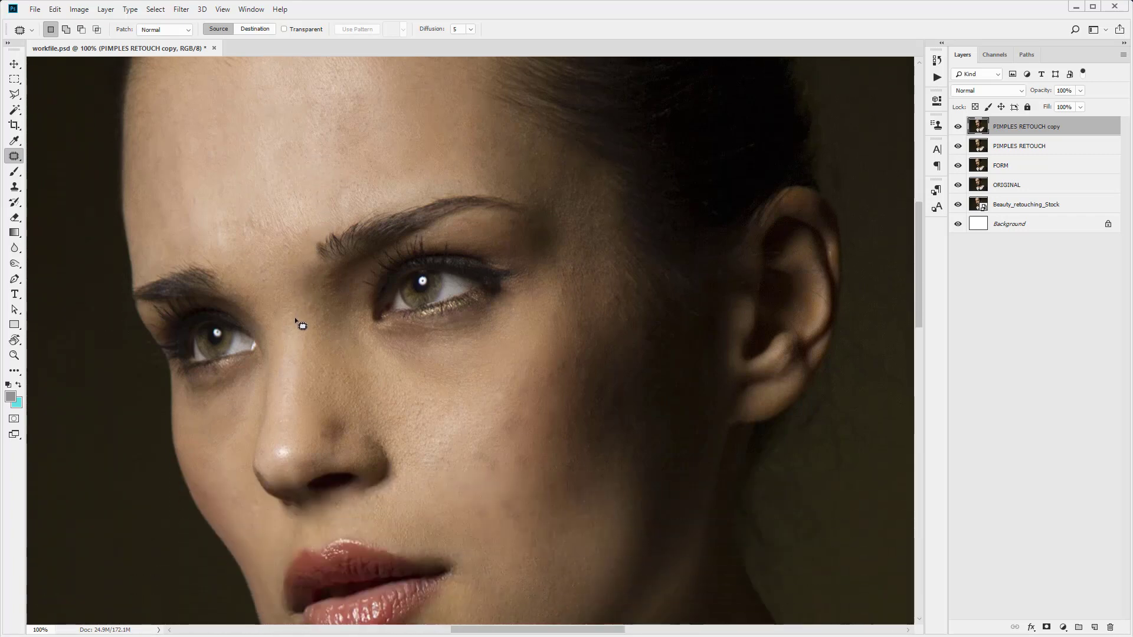
scroll(228, 309, up, 6)
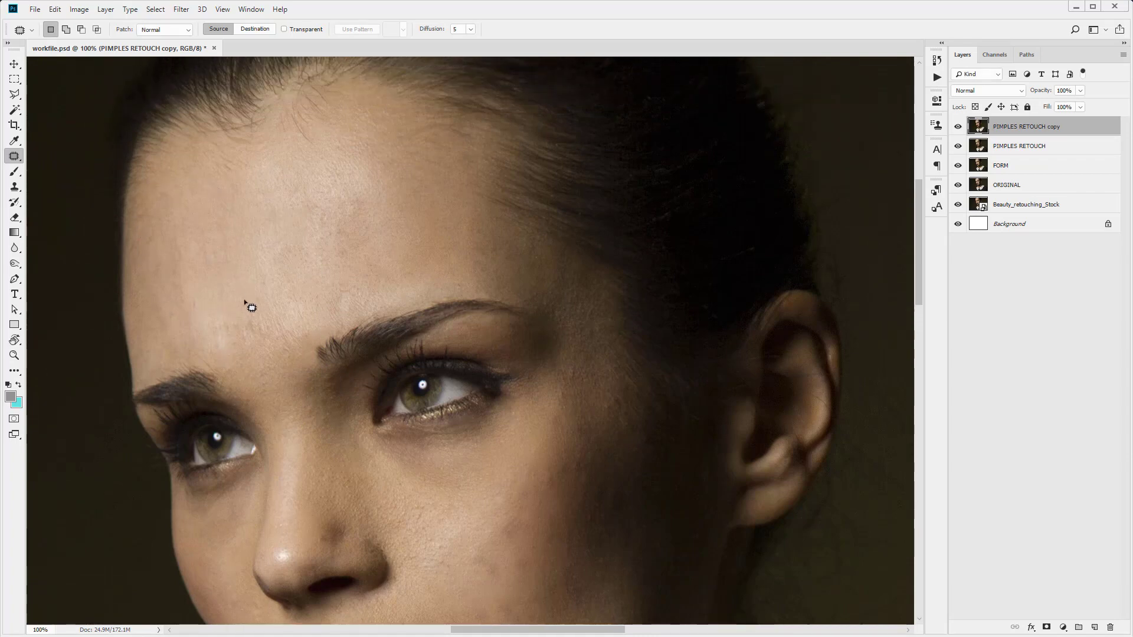
scroll(249, 307, down, 6)
mouse_move(265, 306)
mouse_down()
mouse_move(275, 321)
mouse_move(265, 306)
mouse_move(325, 294)
mouse_move(340, 308)
mouse_up()
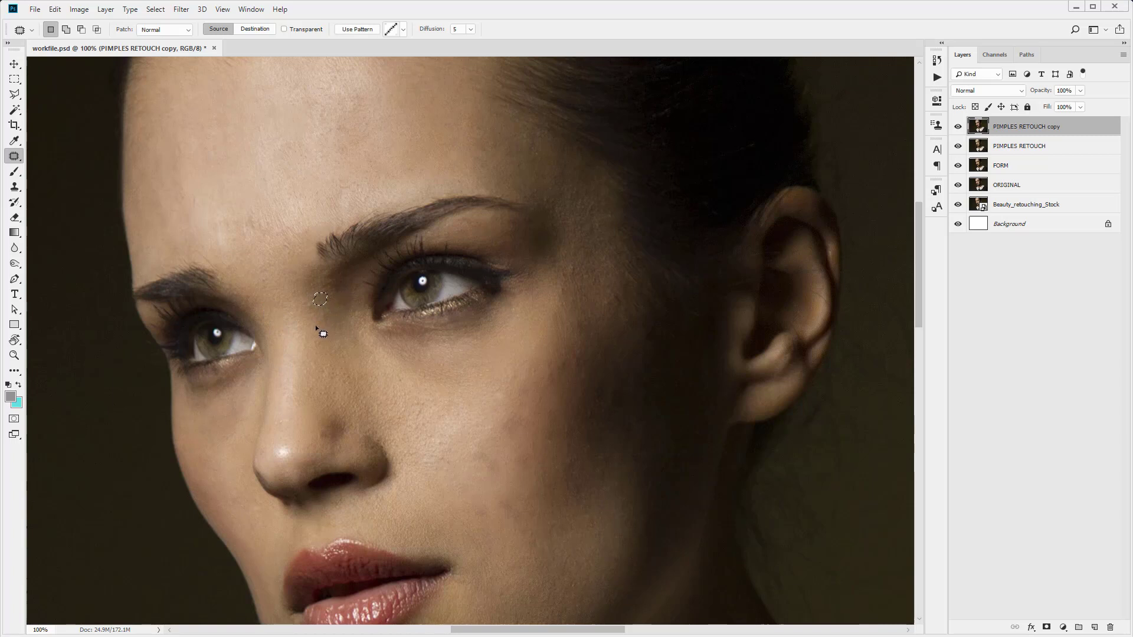
drag(394, 379, 409, 379)
click(424, 377)
Patch the reddish blotches across the near cheek and beside the mouth with clean cheek skin and deselect.
scroll(442, 378, down, 3)
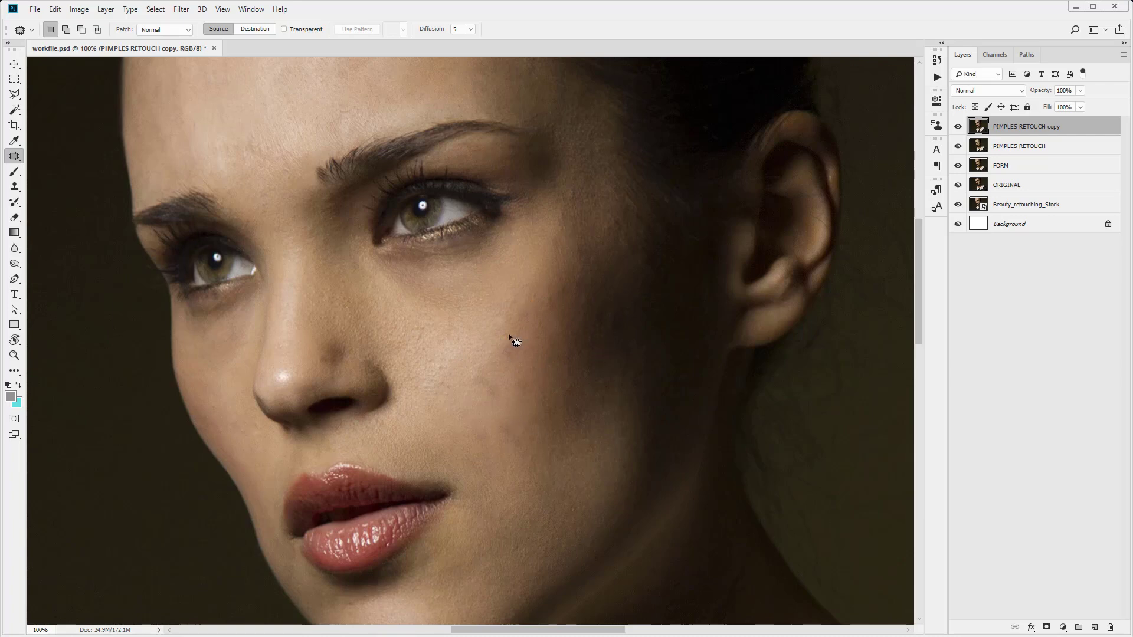
mouse_move(513, 333)
mouse_down()
mouse_move(503, 354)
mouse_move(526, 346)
mouse_move(514, 333)
mouse_move(526, 324)
mouse_up()
mouse_move(472, 381)
mouse_down()
mouse_move(494, 401)
mouse_move(501, 386)
mouse_move(467, 375)
mouse_move(494, 368)
mouse_move(520, 377)
mouse_up()
mouse_move(498, 430)
mouse_down()
mouse_move(514, 455)
mouse_move(531, 440)
mouse_move(498, 428)
mouse_move(513, 401)
mouse_move(484, 449)
mouse_move(466, 427)
mouse_move(482, 433)
mouse_move(499, 420)
mouse_up()
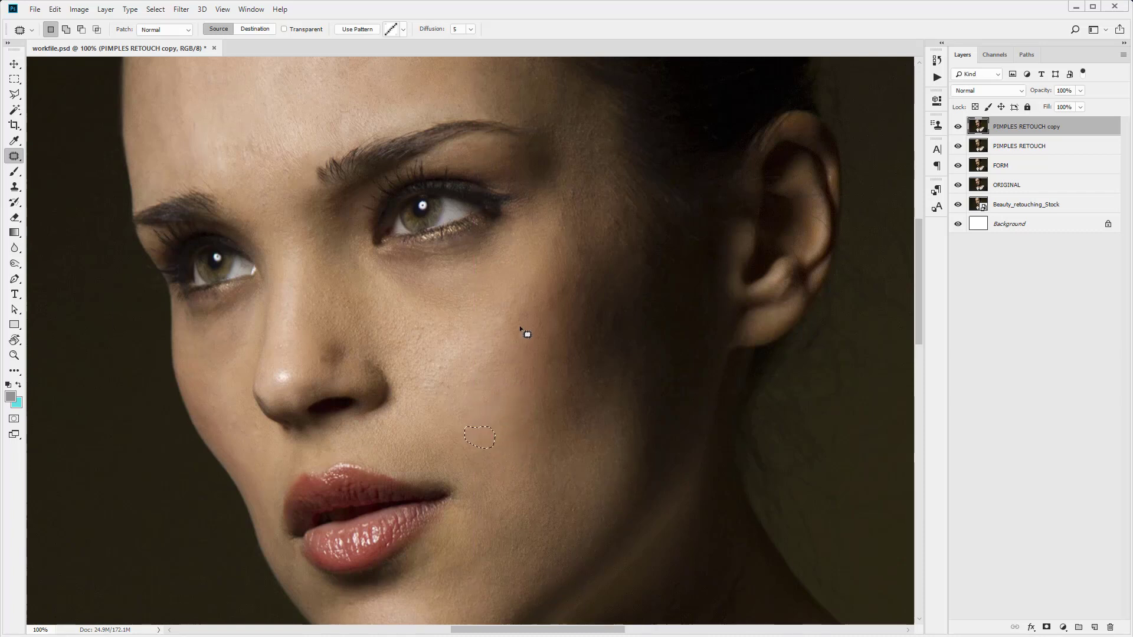
mouse_move(570, 304)
mouse_down()
mouse_move(547, 288)
mouse_move(568, 335)
mouse_up()
mouse_move(519, 309)
mouse_down()
mouse_move(519, 333)
mouse_move(534, 285)
mouse_up()
key(ctrl+d)
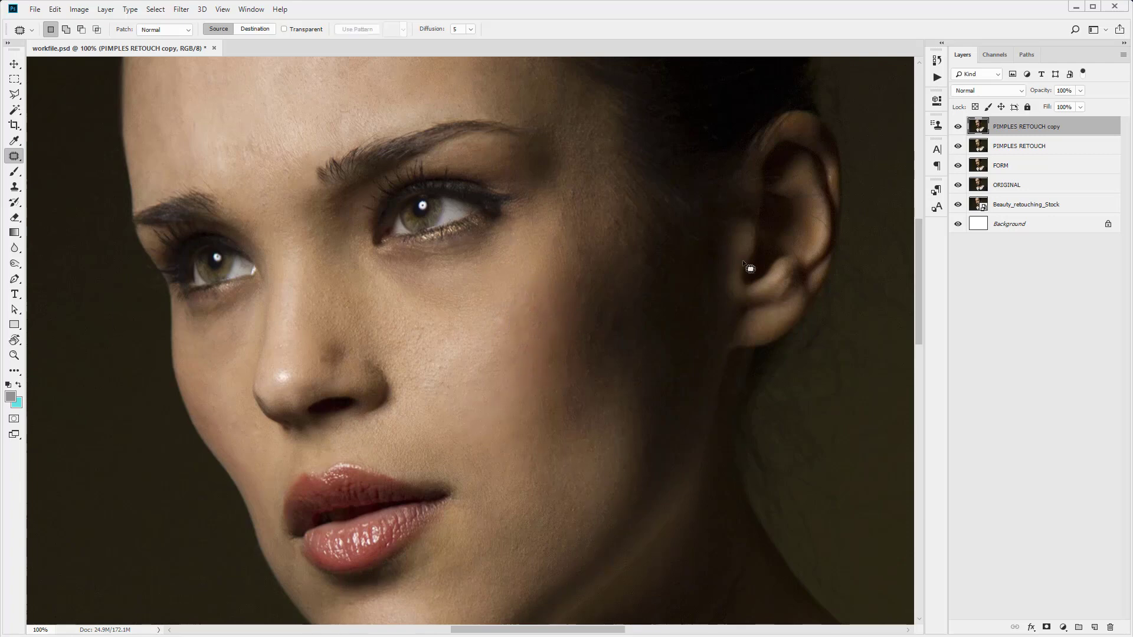
Toggle the PIMPLES RETOUCH copy layer's visibility to compare the cheek before and after, leaving the layer visible.
click(956, 127)
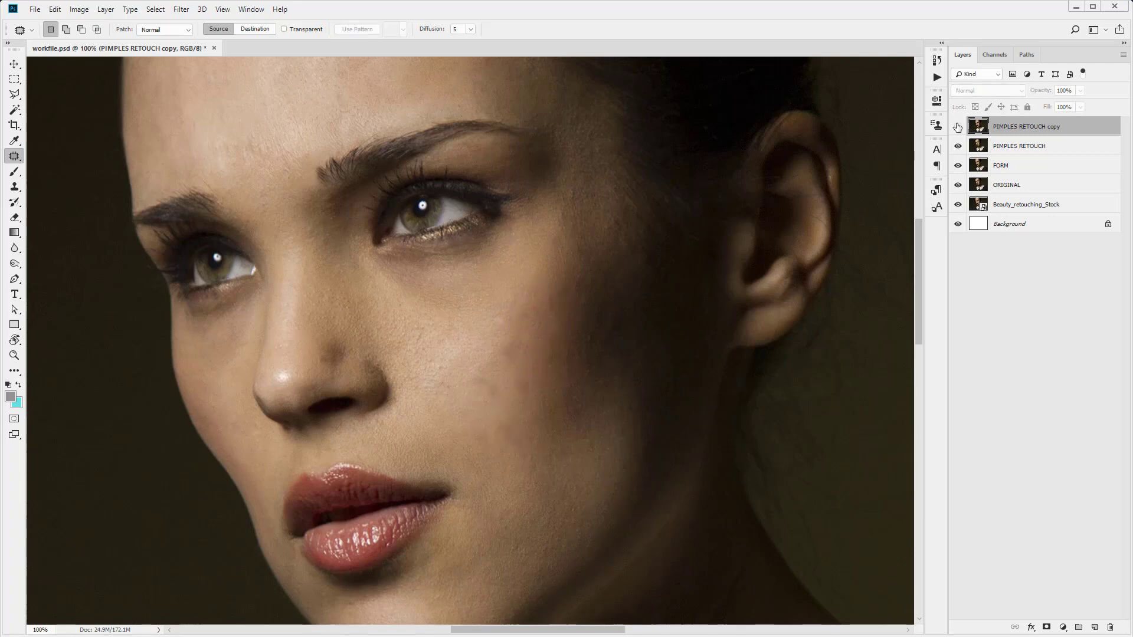
click(957, 127)
click(956, 127)
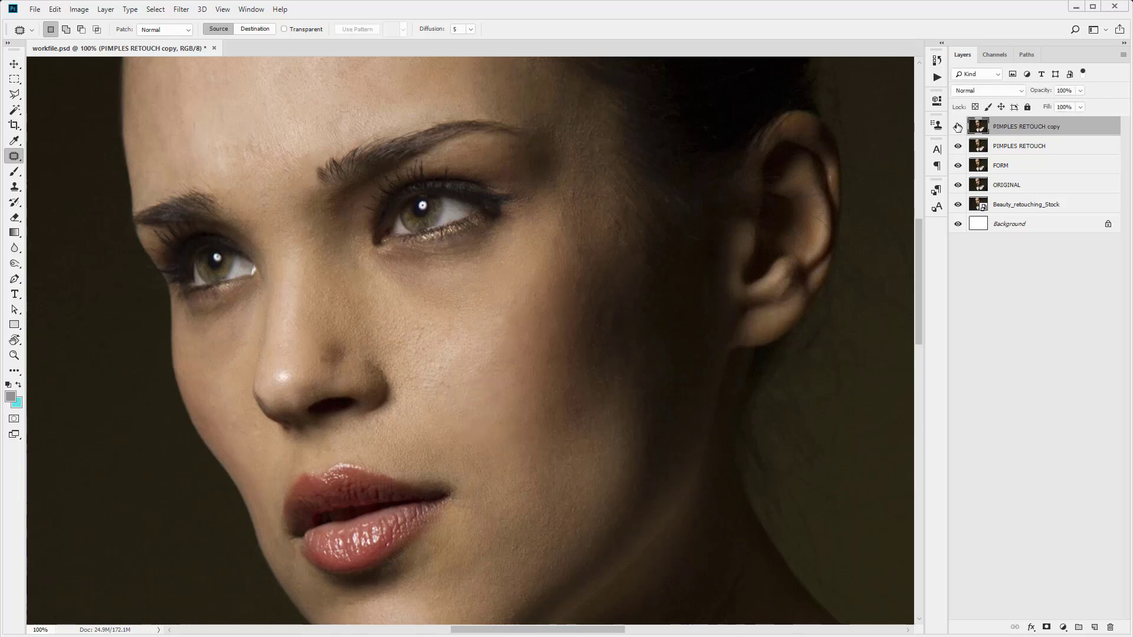
click(957, 127)
click(958, 127)
Patch the remaining uneven area on the near cheek and the blemish on the chin, clearing the selection.
drag(545, 368, 543, 404)
key(ctrl+d)
scroll(364, 381, down, 3)
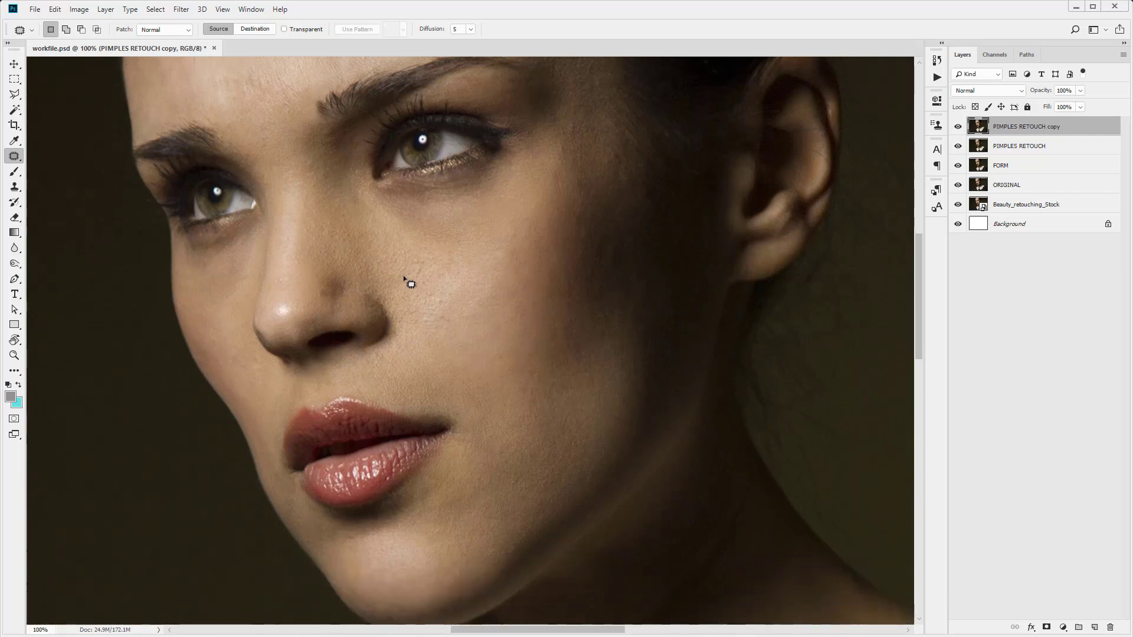
scroll(286, 393, down, 2)
scroll(286, 393, down, 2)
mouse_move(339, 458)
mouse_down()
mouse_move(355, 494)
mouse_move(373, 476)
mouse_move(340, 458)
mouse_up()
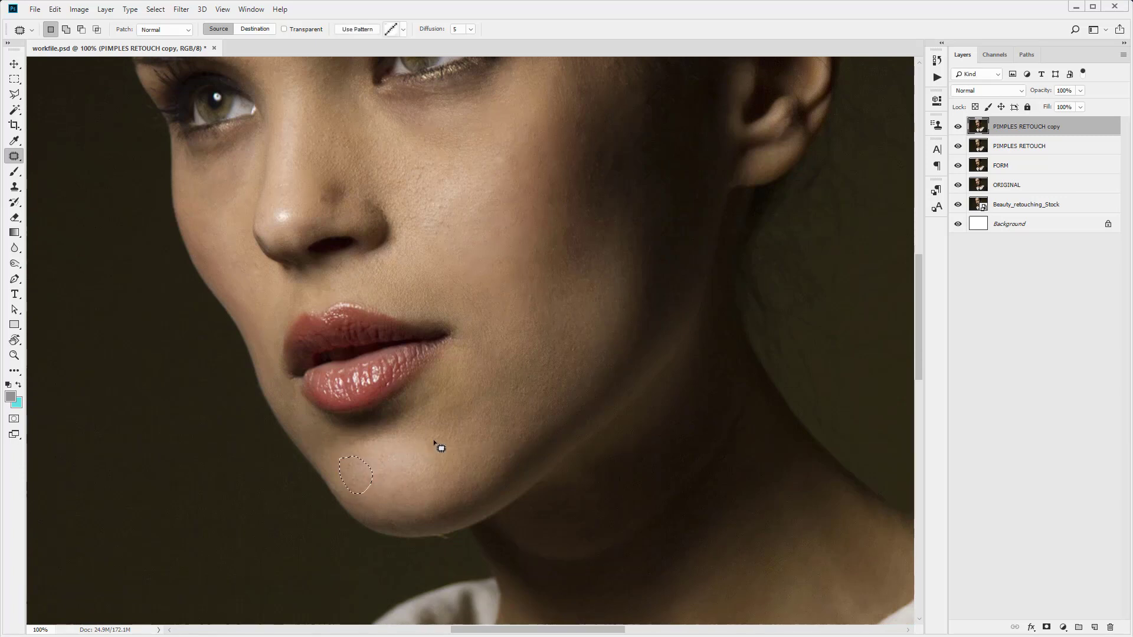
scroll(437, 447, down, 2)
scroll(441, 448, up, 1)
key(ctrl+d)
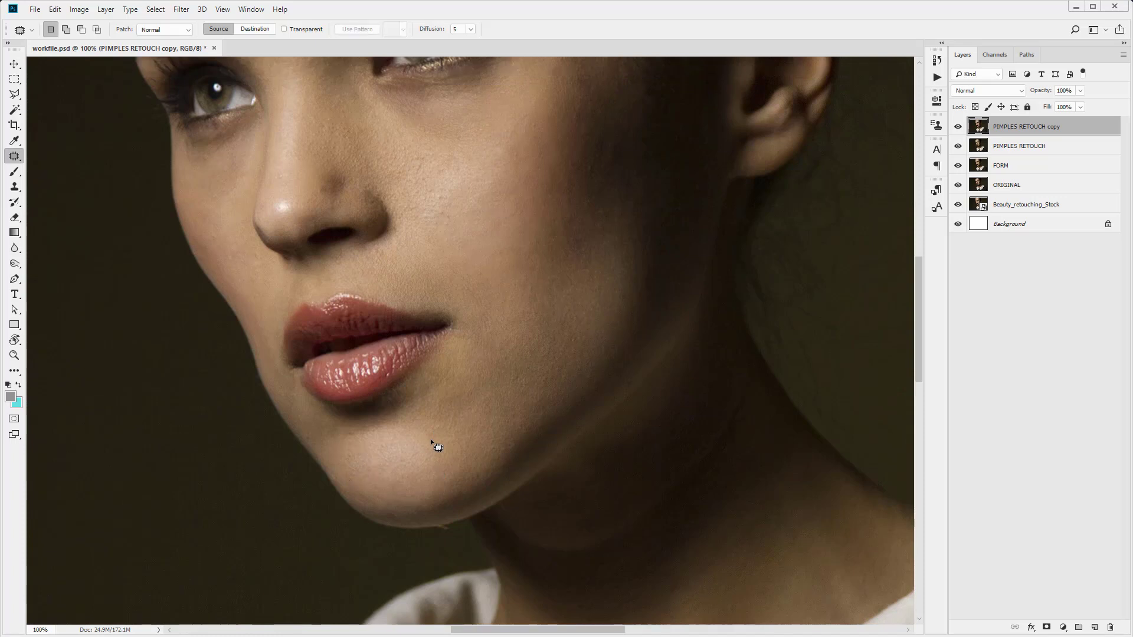
Patch the small spots between the eyebrows and under the outer end of the near eyebrow.
scroll(454, 440, up, 5)
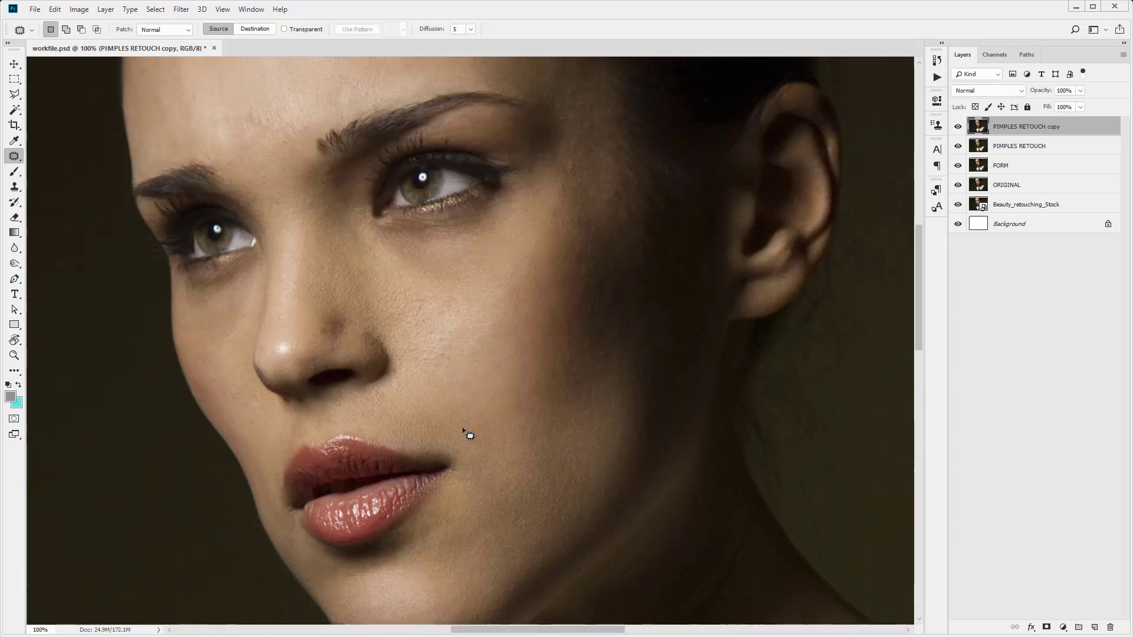
scroll(462, 426, up, 1)
scroll(462, 426, down, 2)
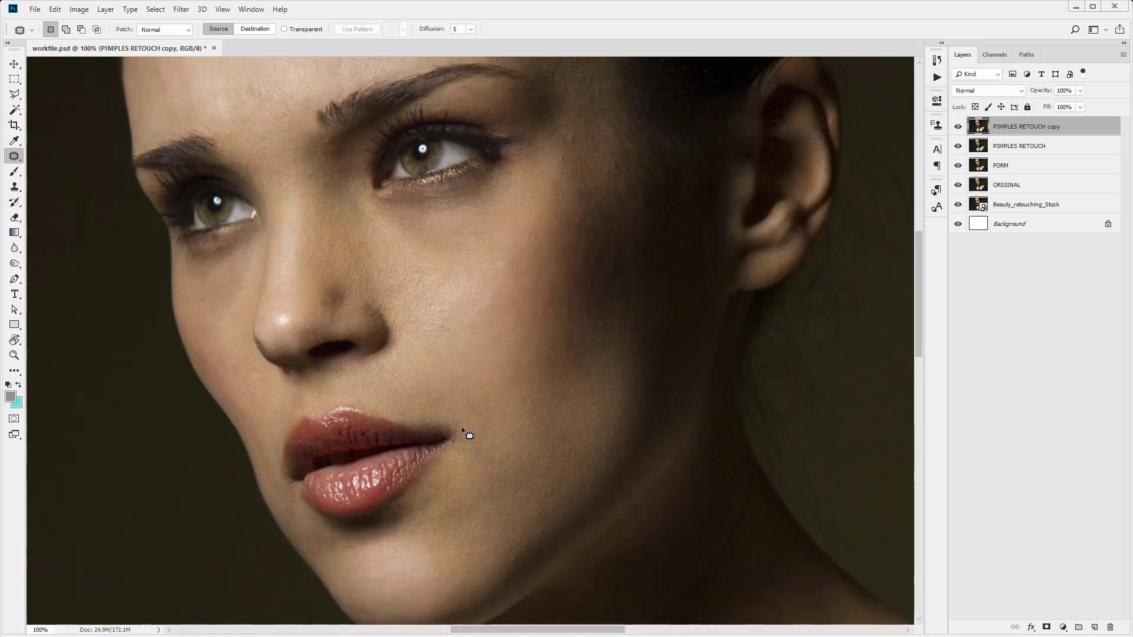
scroll(462, 427, down, 3)
scroll(462, 426, up, 10)
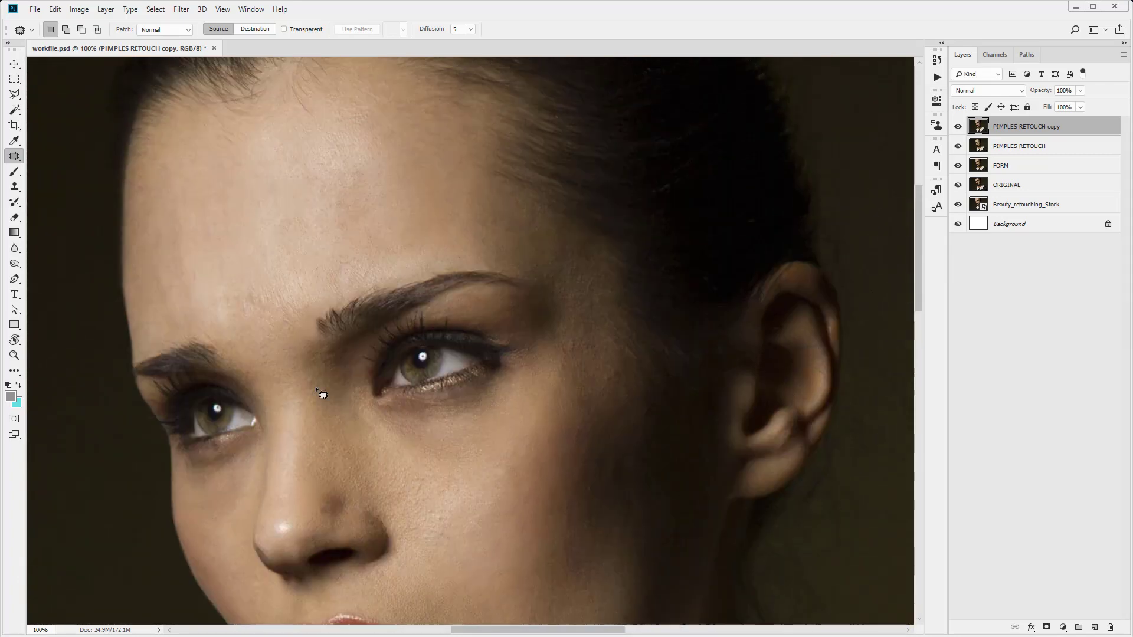
drag(288, 372, 287, 367)
drag(293, 366, 288, 351)
scroll(413, 360, up, 3)
drag(517, 361, 515, 360)
drag(511, 355, 496, 354)
scroll(604, 391, down, 2)
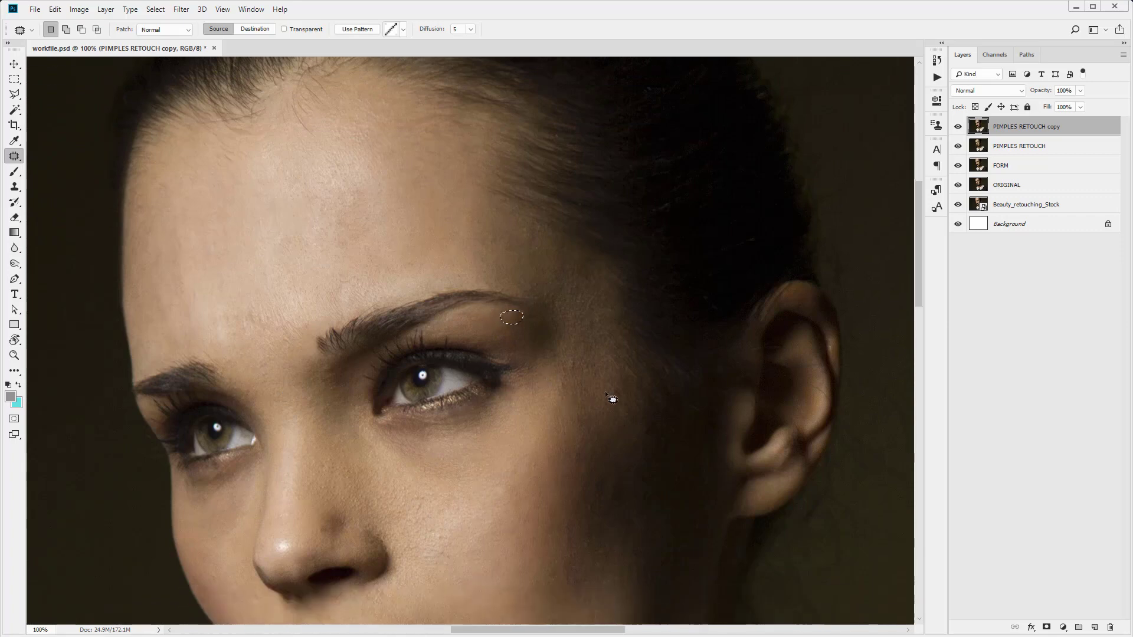
Patch the small blemish on the far cheek beside the nose with adjacent skin.
scroll(194, 415, down, 2)
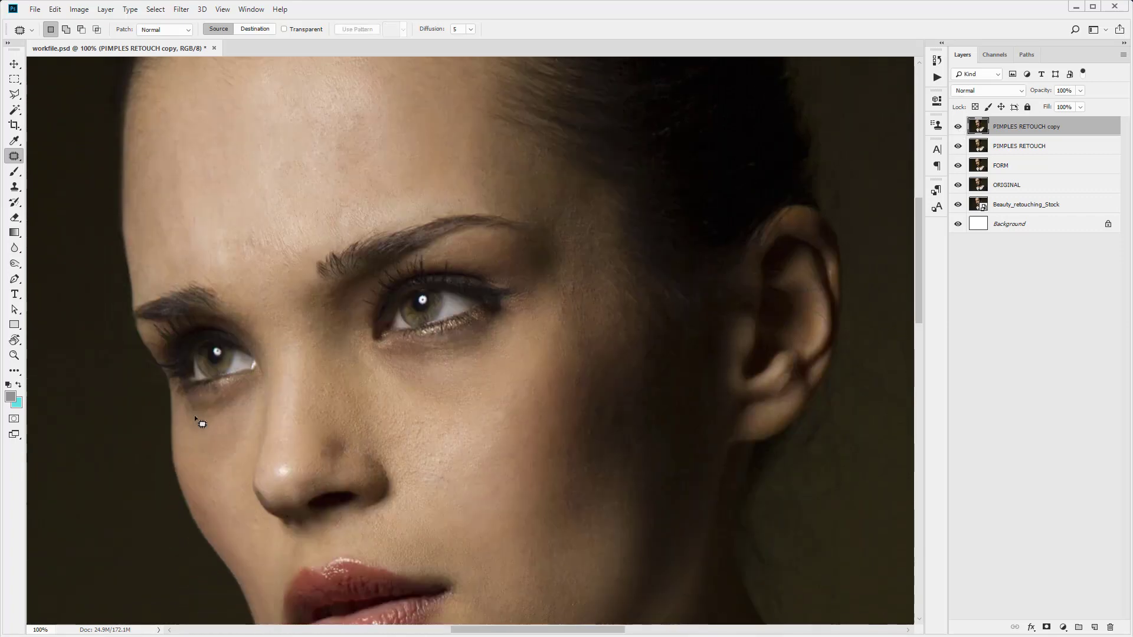
drag(195, 420, 229, 408)
scroll(222, 430, down, 4)
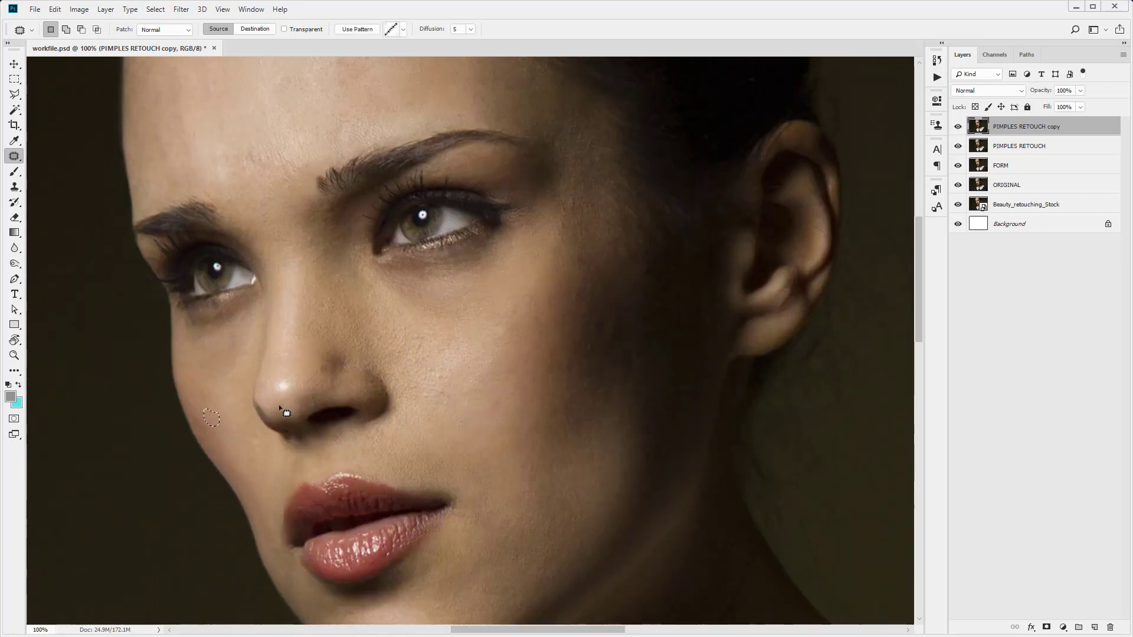
Patch the small spot on the far side of the forehead above the eyebrow and deselect.
scroll(354, 407, down, 1)
scroll(331, 424, down, 4)
scroll(395, 455, up, 12)
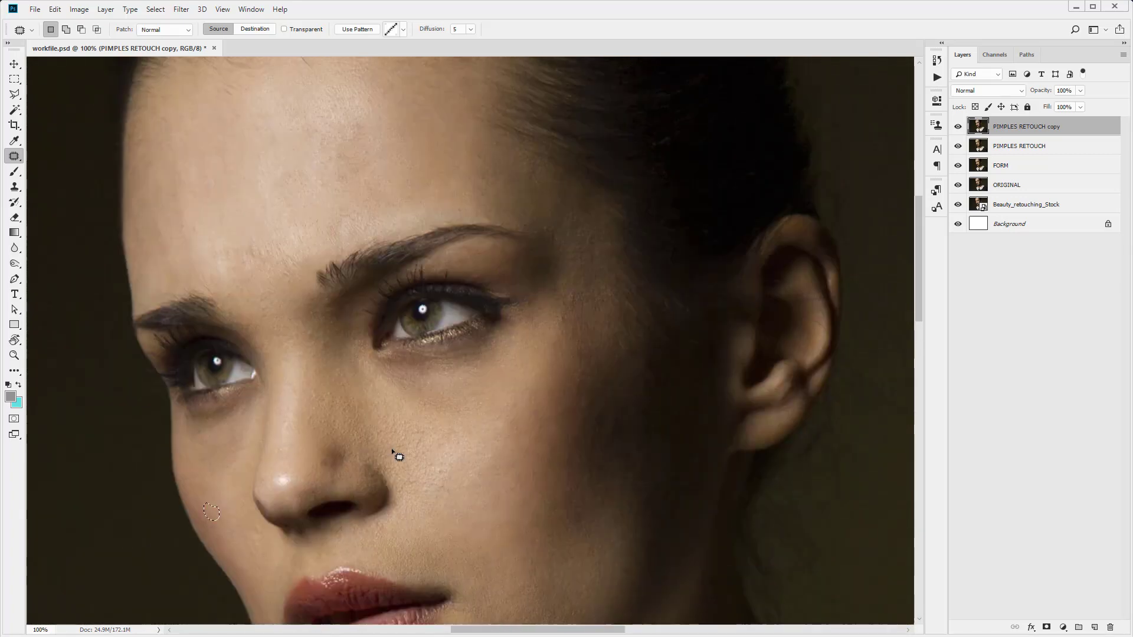
drag(190, 423, 187, 421)
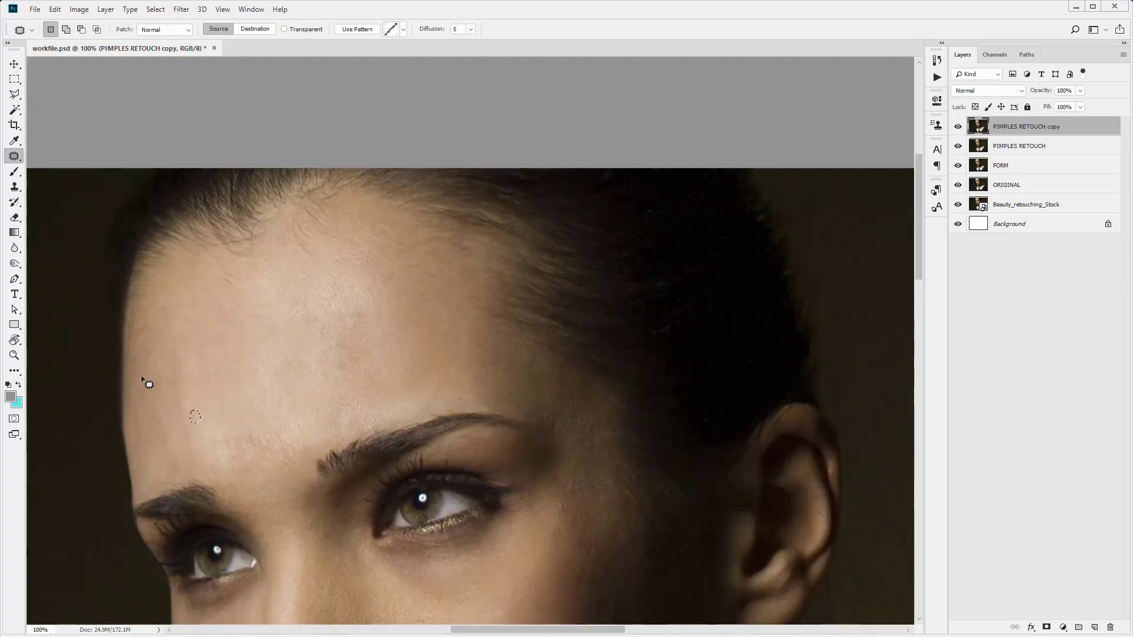
key(ctrl+d)
Patch the uneven area in the middle of the forehead, deselect, and briefly toggle the PIMPLES RETOUCH copy layer to check it.
key(ctrl+minus)
drag(374, 320, 324, 348)
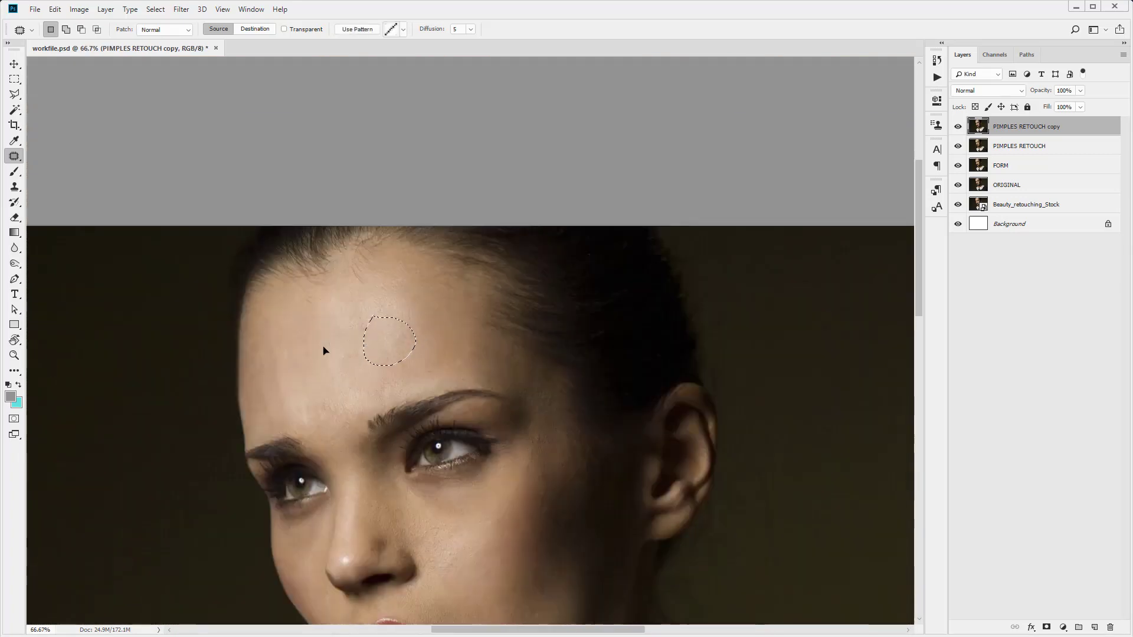
key(ctrl+d)
click(956, 128)
click(955, 130)
Examine the retouched forehead, cheeks, mouth area and temple at 100% zoom for remaining blemishes.
click(14, 355)
click(379, 325)
scroll(380, 334, down, 5)
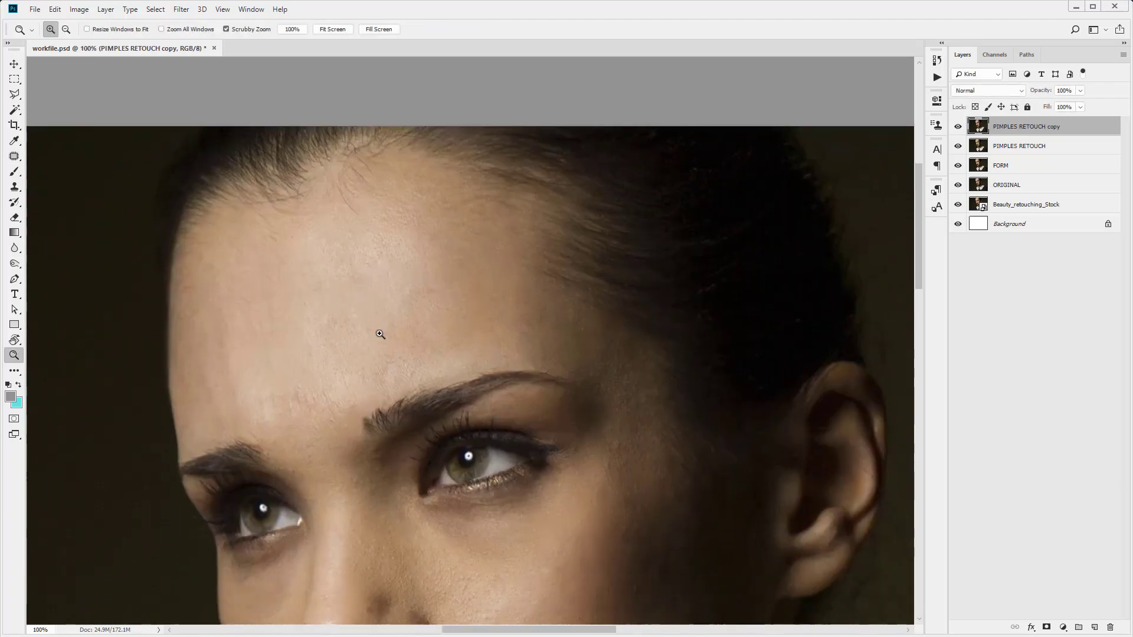
scroll(380, 341, down, 5)
click(15, 156)
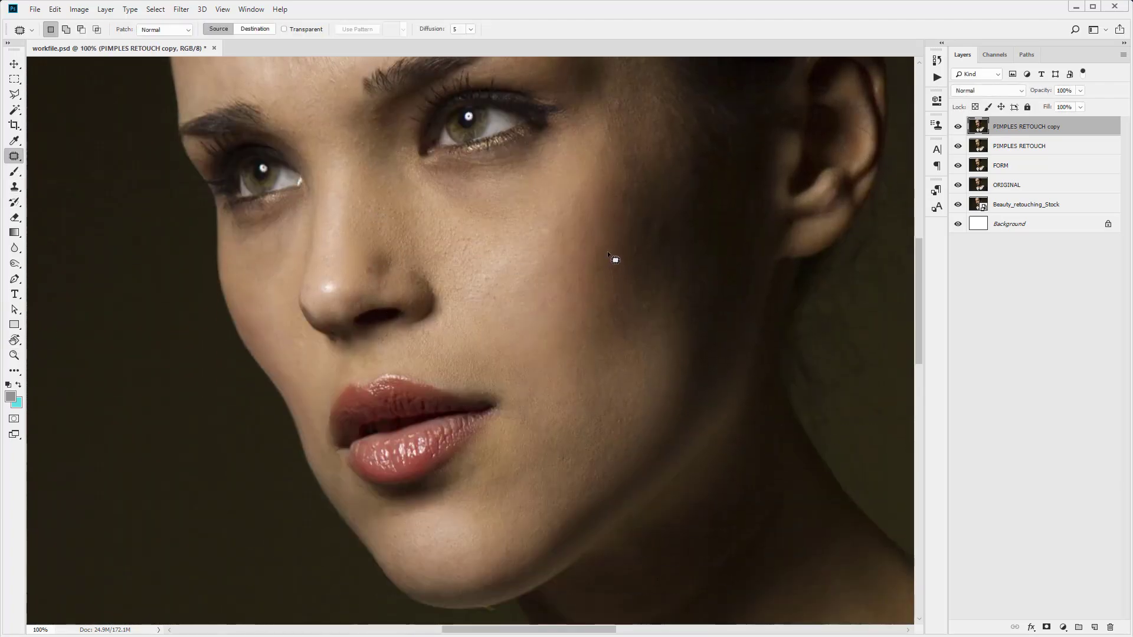
drag(490, 385, 442, 389)
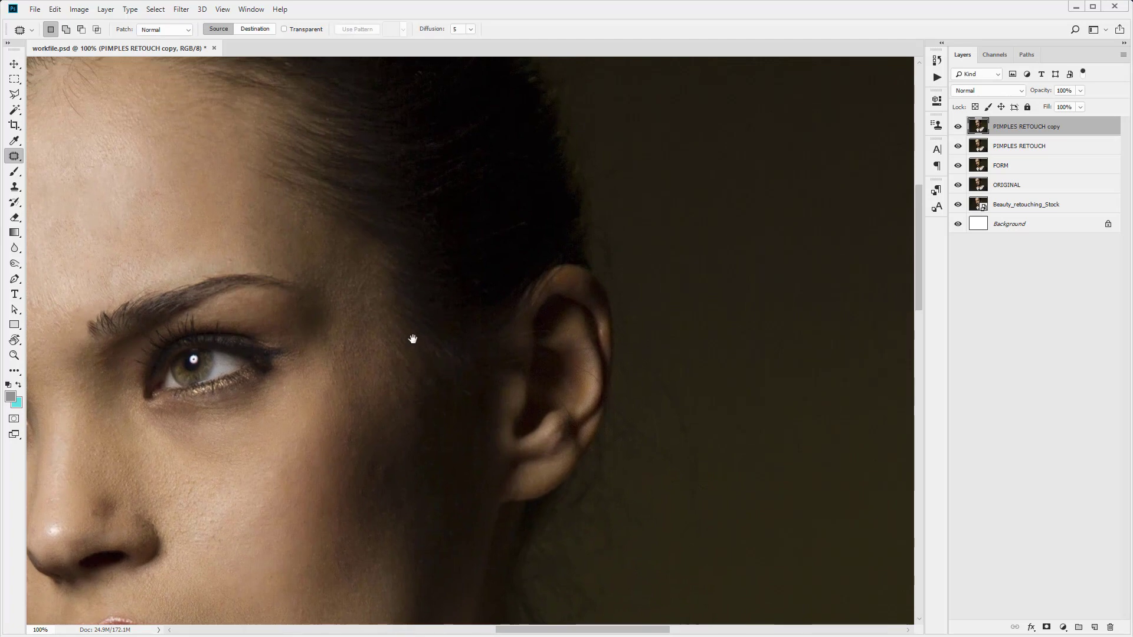
drag(412, 339, 500, 328)
scroll(500, 327, down, 1)
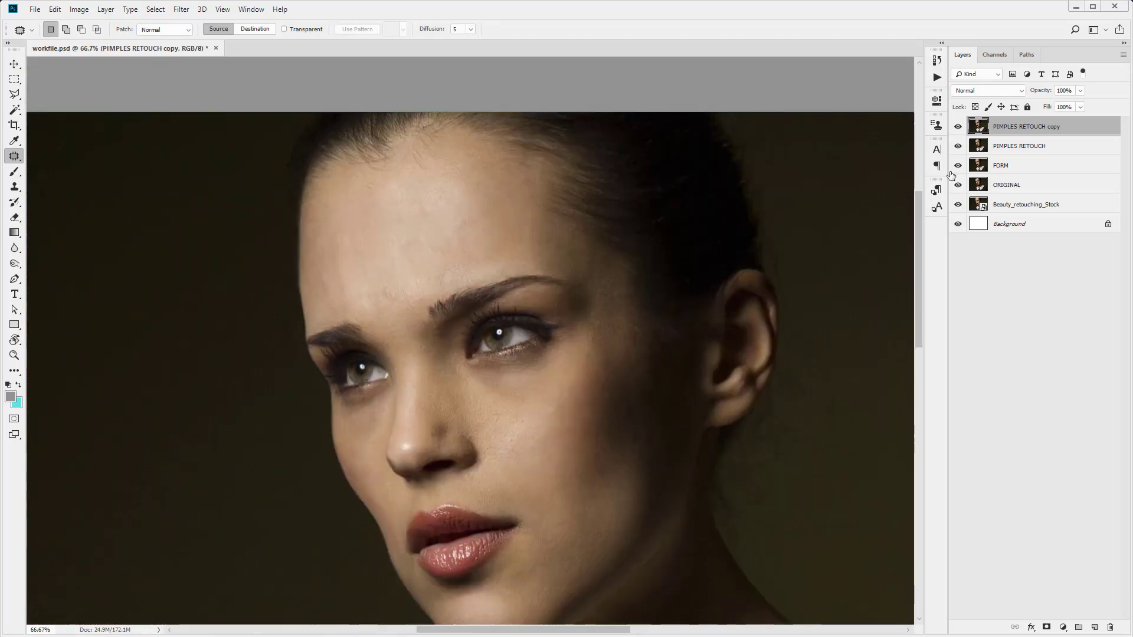
Compare the face before and after retouching by repeatedly hiding and showing the PIMPLES RETOUCH copy layer.
click(958, 127)
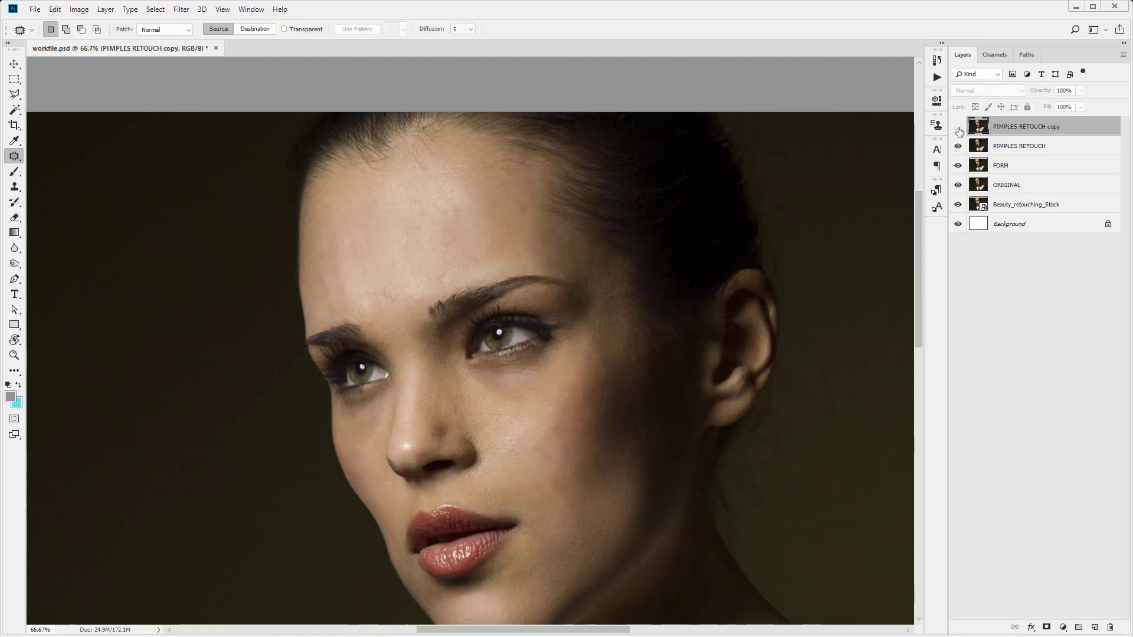
click(958, 128)
click(958, 127)
click(958, 127)
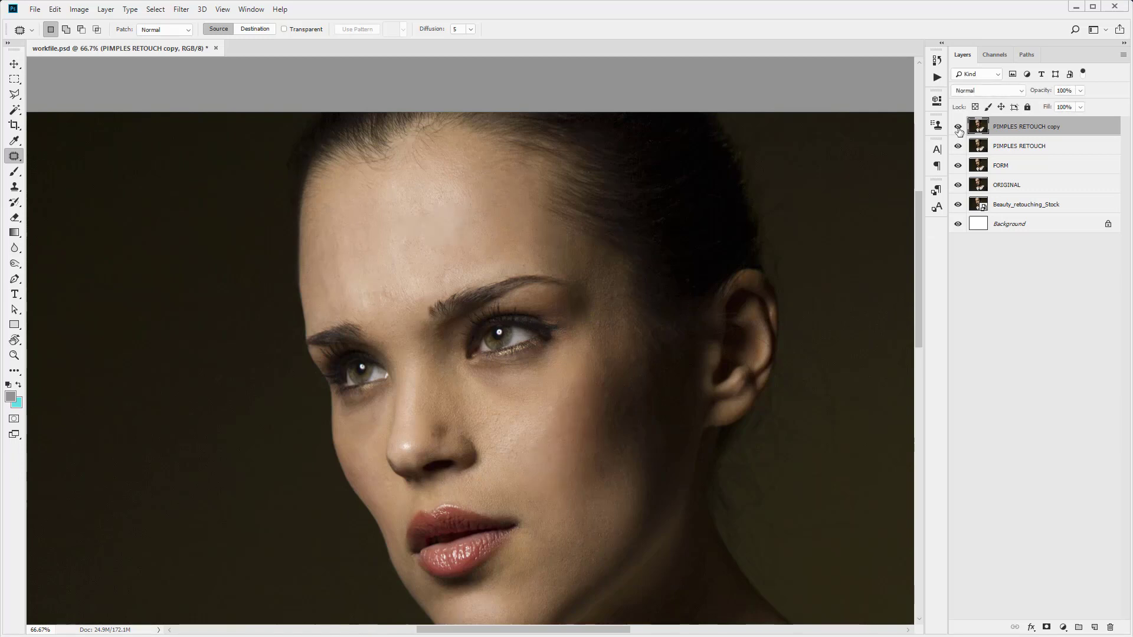
click(958, 127)
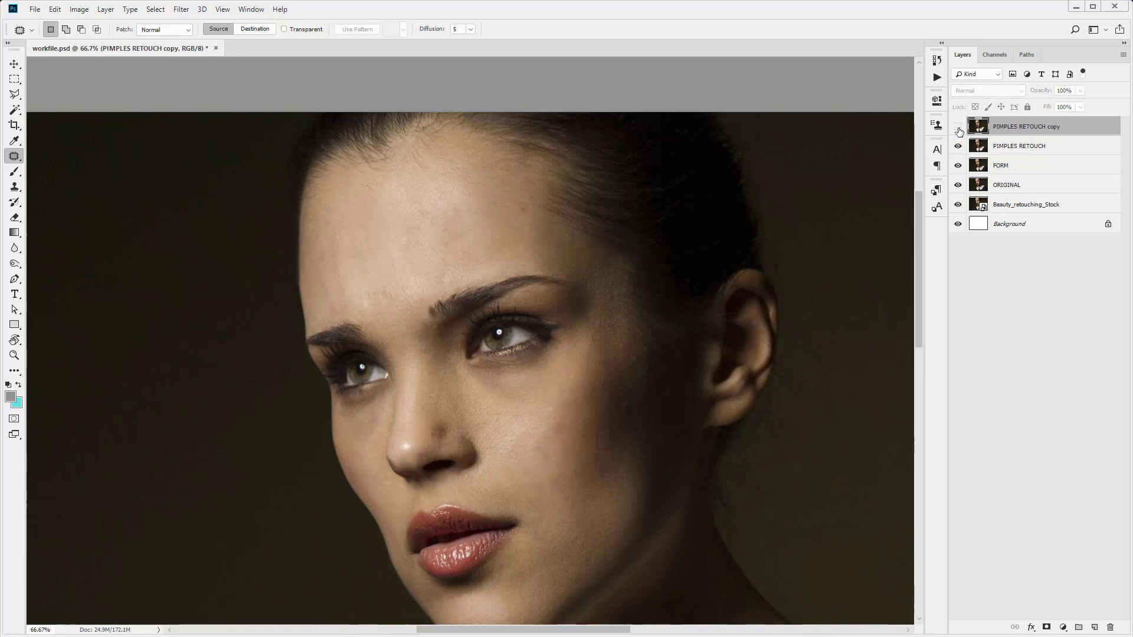
click(958, 127)
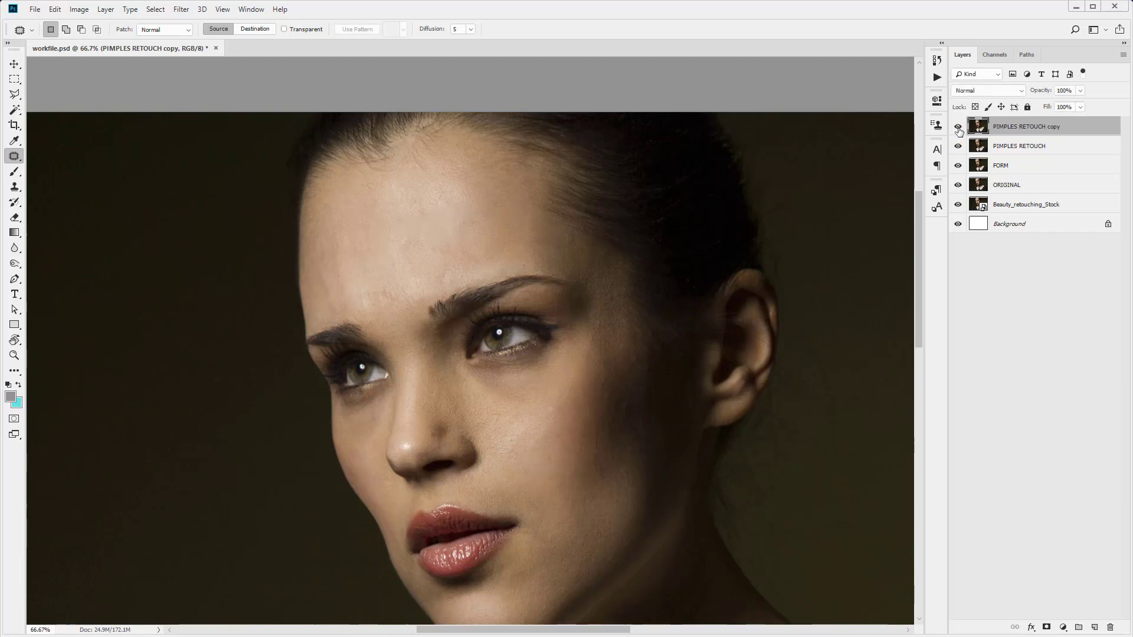
click(958, 127)
click(958, 127)
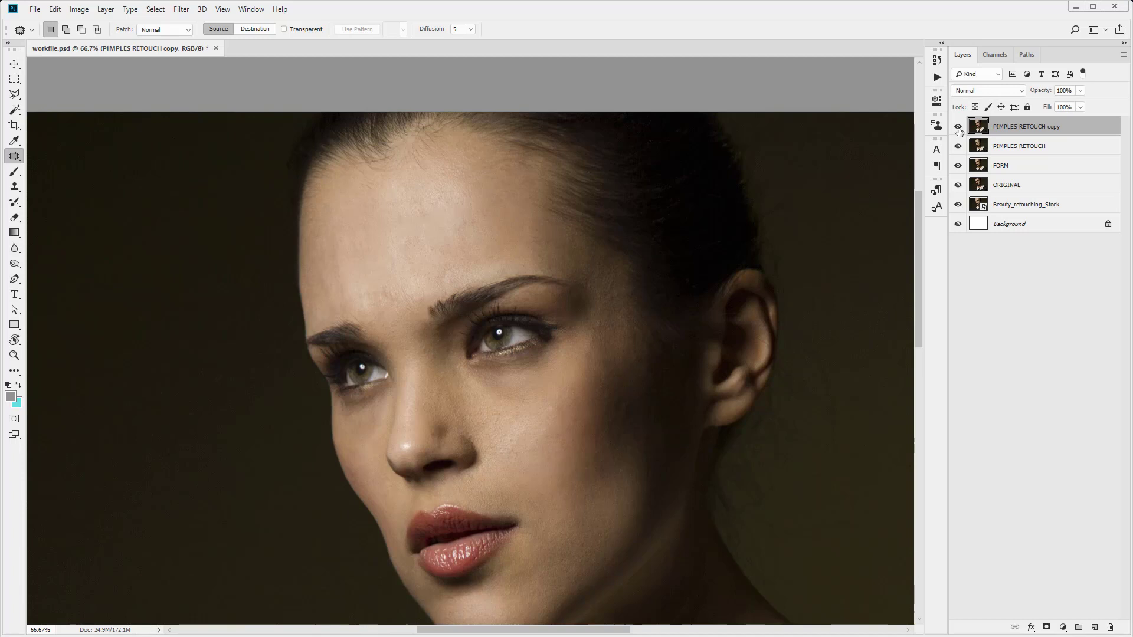
click(958, 127)
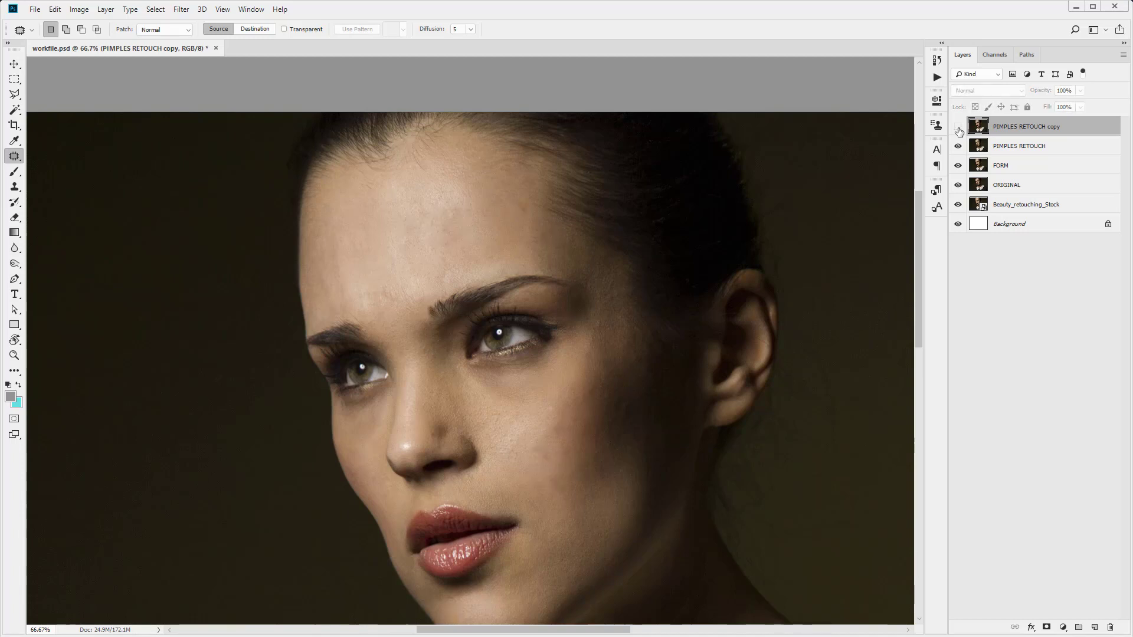